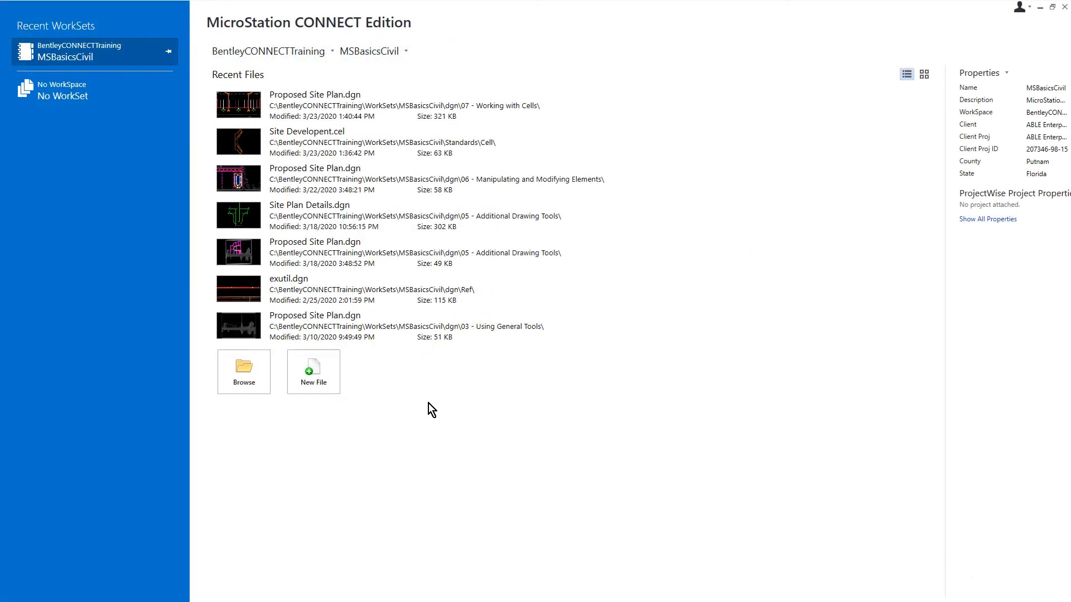
# - Open Site Development.cel from MSBasicsCivil\Standards\Cell, showing All Files (*.*)
pyautogui.click(262, 377)
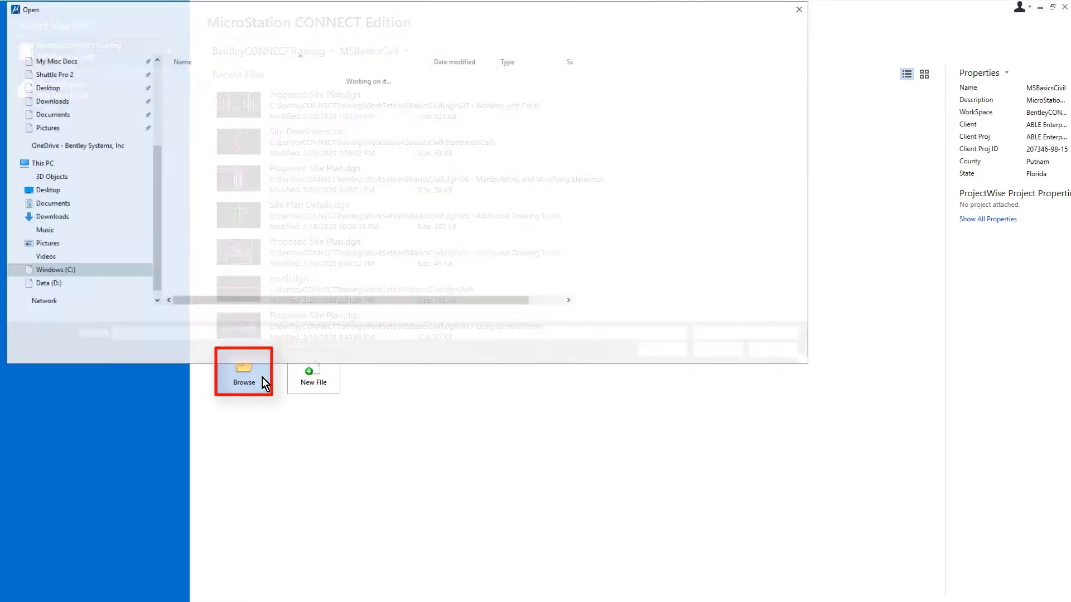
pyautogui.click(323, 27)
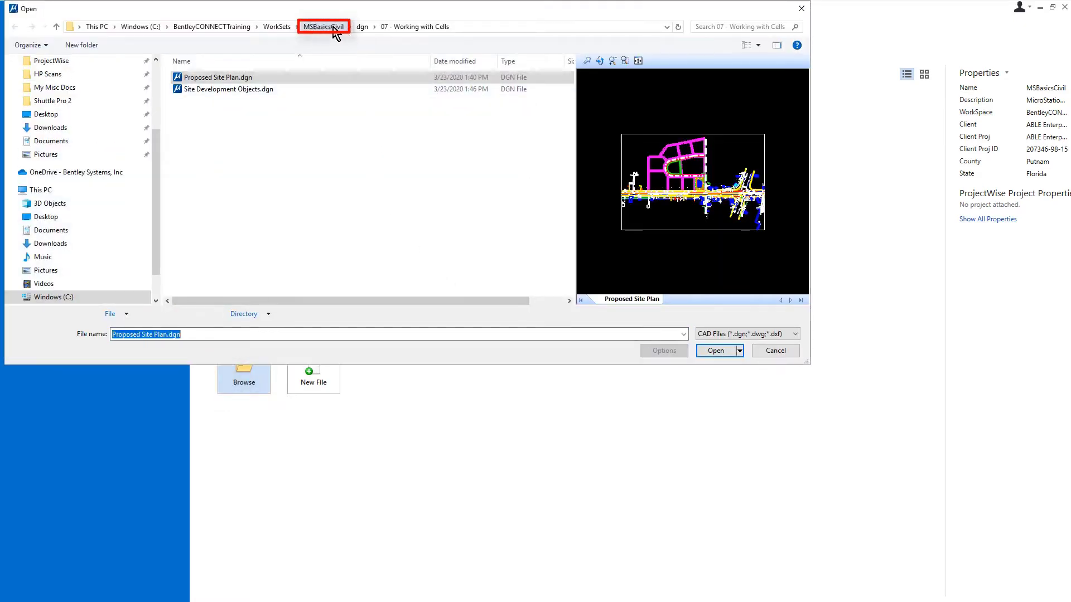
pyautogui.click(233, 119)
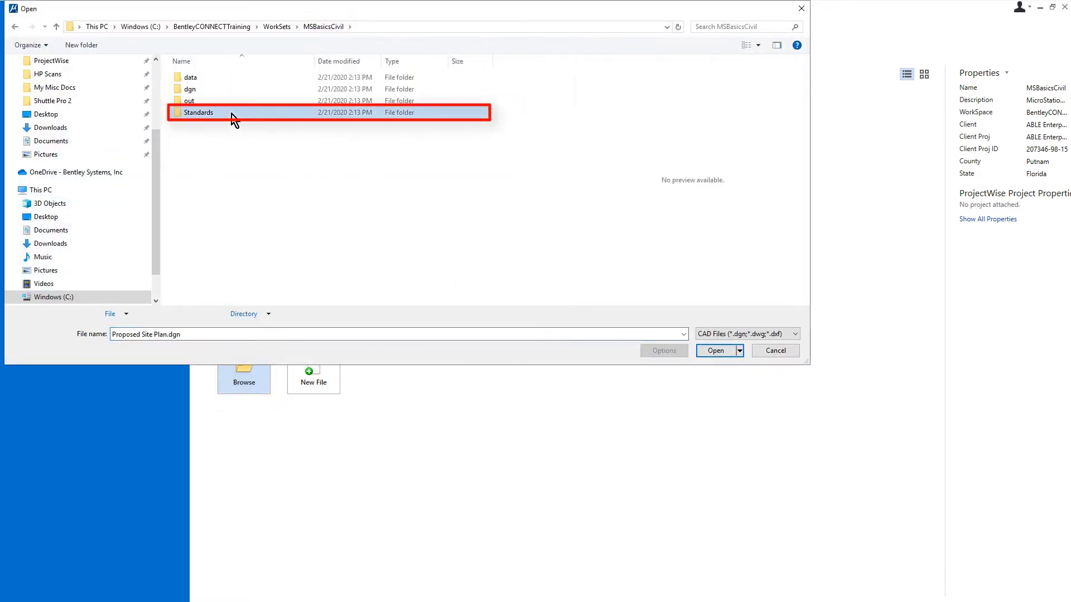
pyautogui.doubleClick(232, 116)
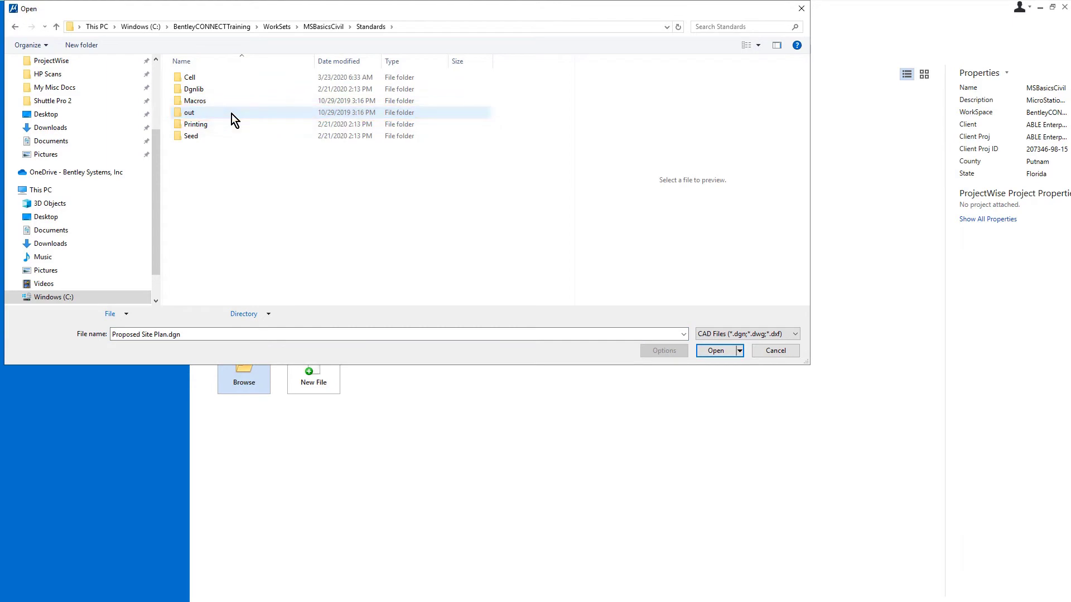
pyautogui.doubleClick(227, 79)
pyautogui.click(704, 334)
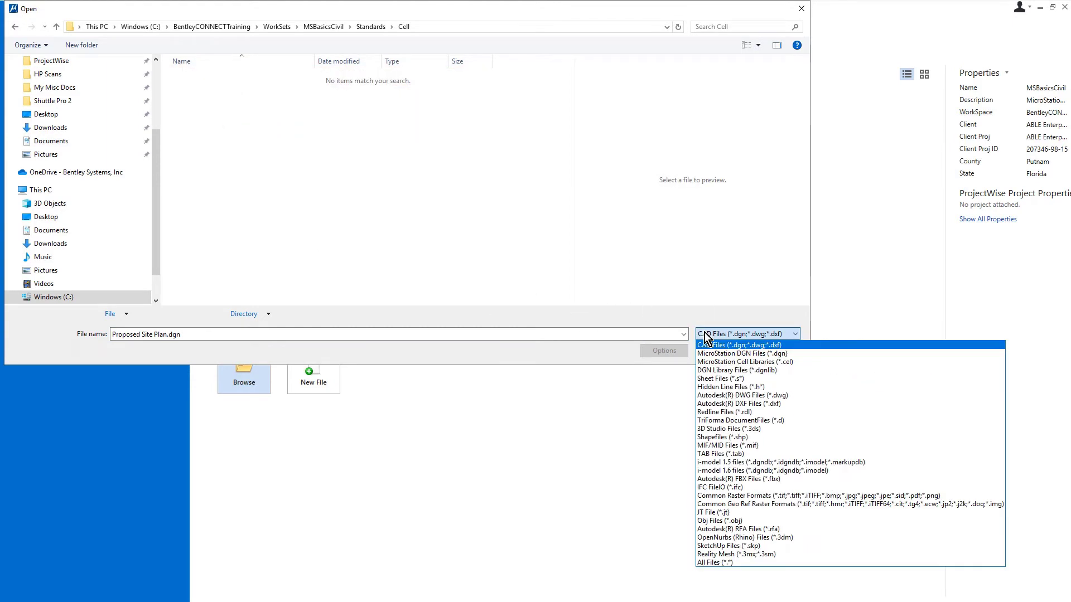
pyautogui.click(708, 563)
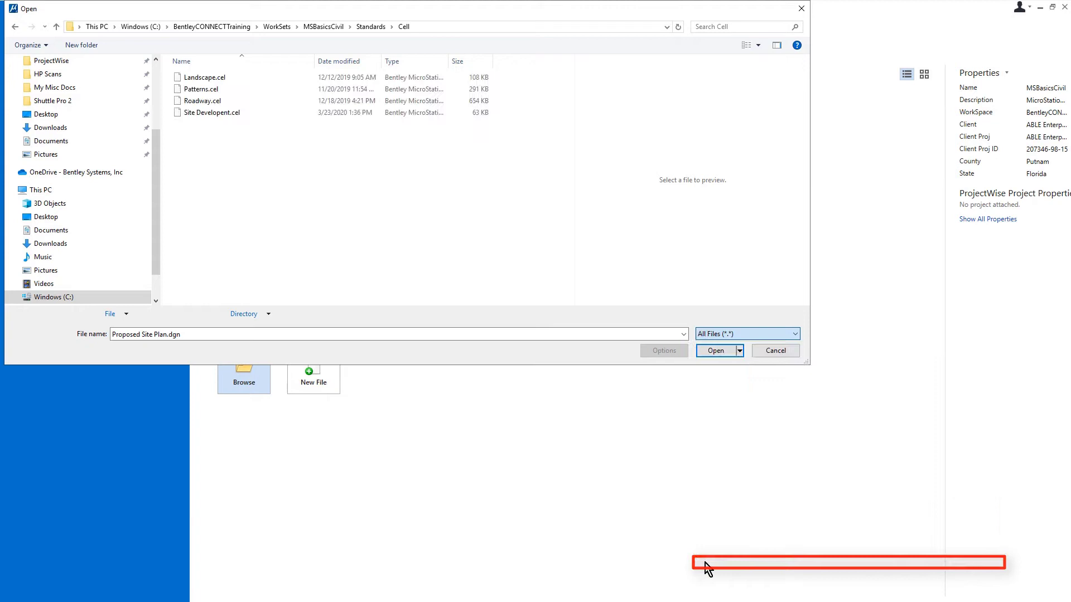
pyautogui.click(226, 113)
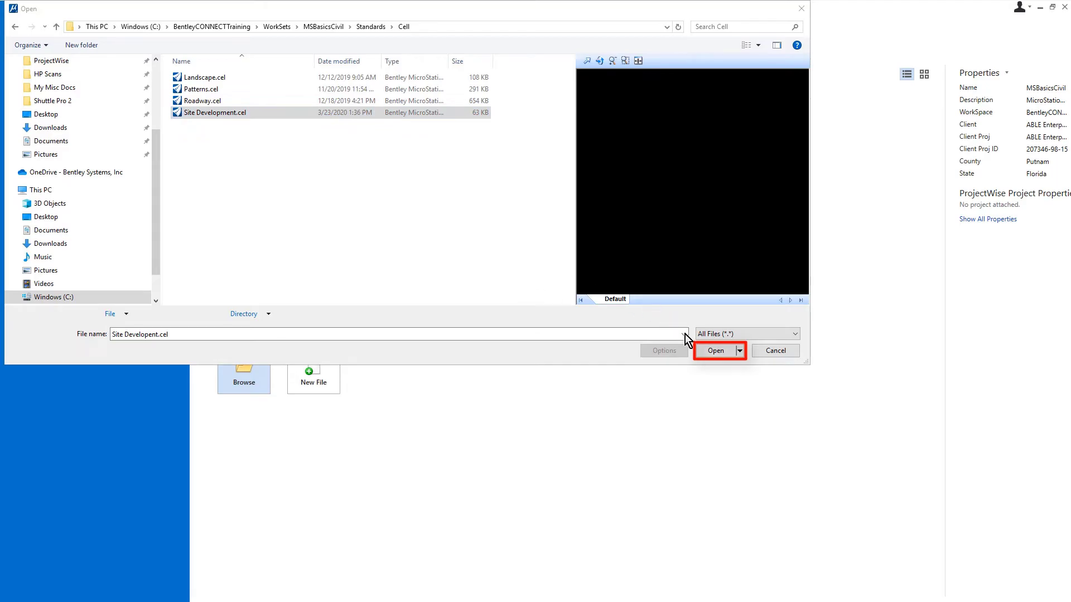
pyautogui.click(717, 351)
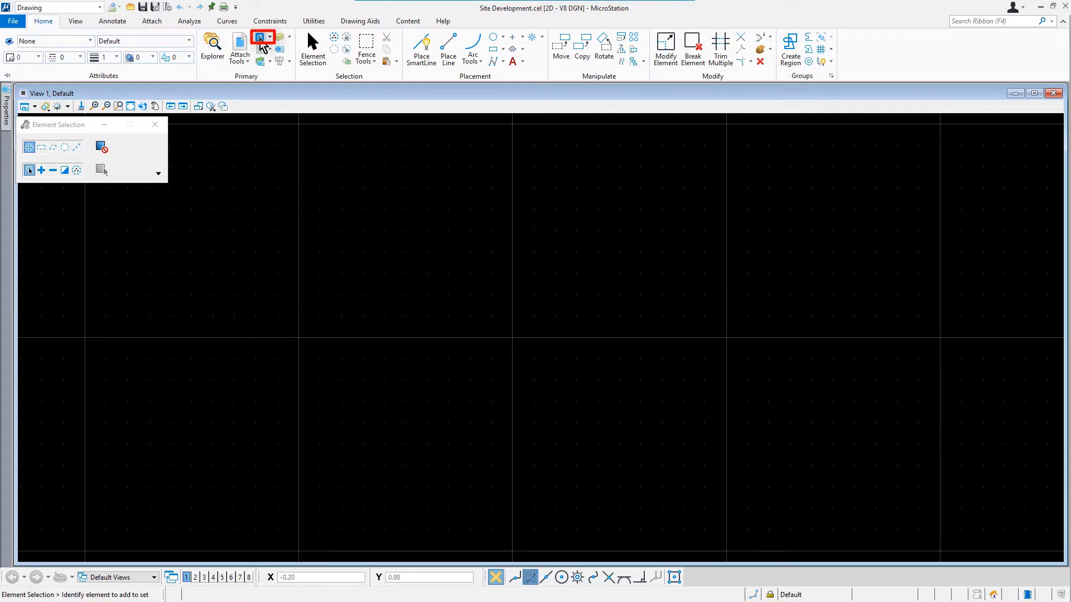
# - Create a 2D model named and described 'Cell Index', with As Cell left unchecked
pyautogui.click(260, 39)
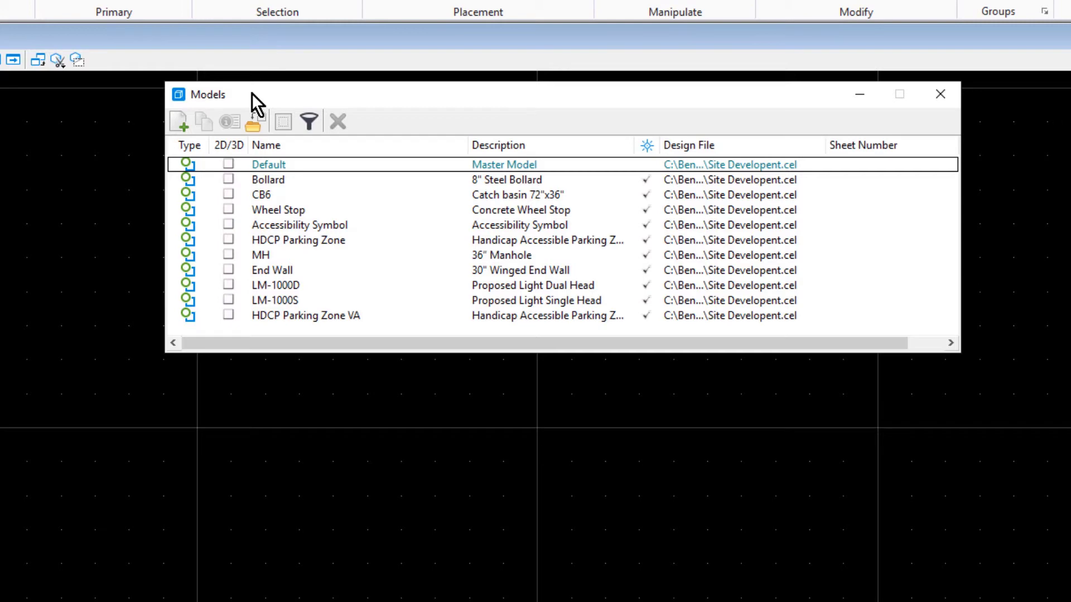
pyautogui.click(179, 121)
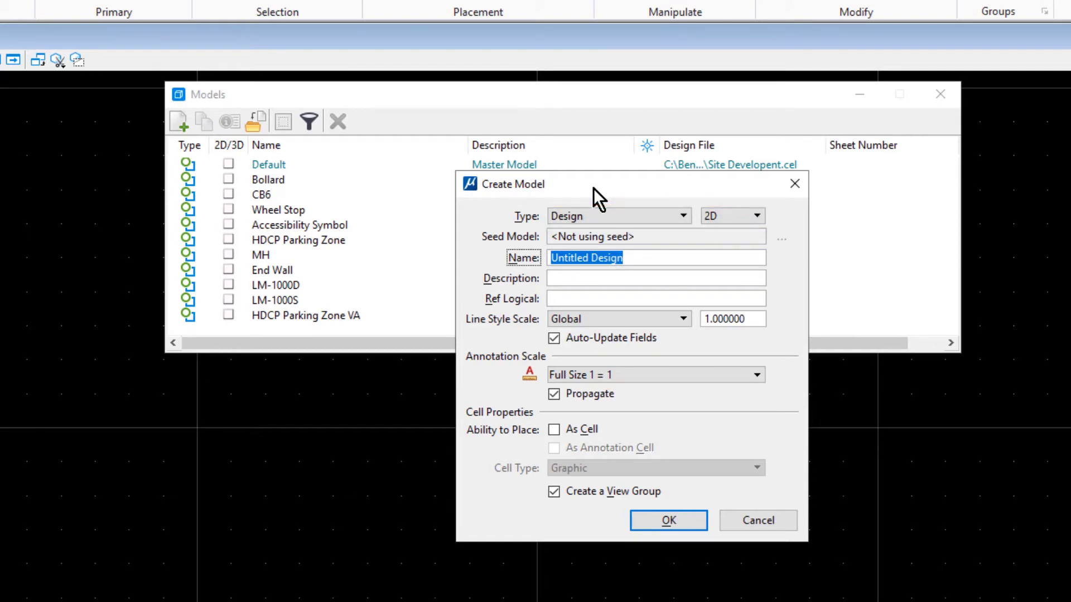
pyautogui.write('Ce')
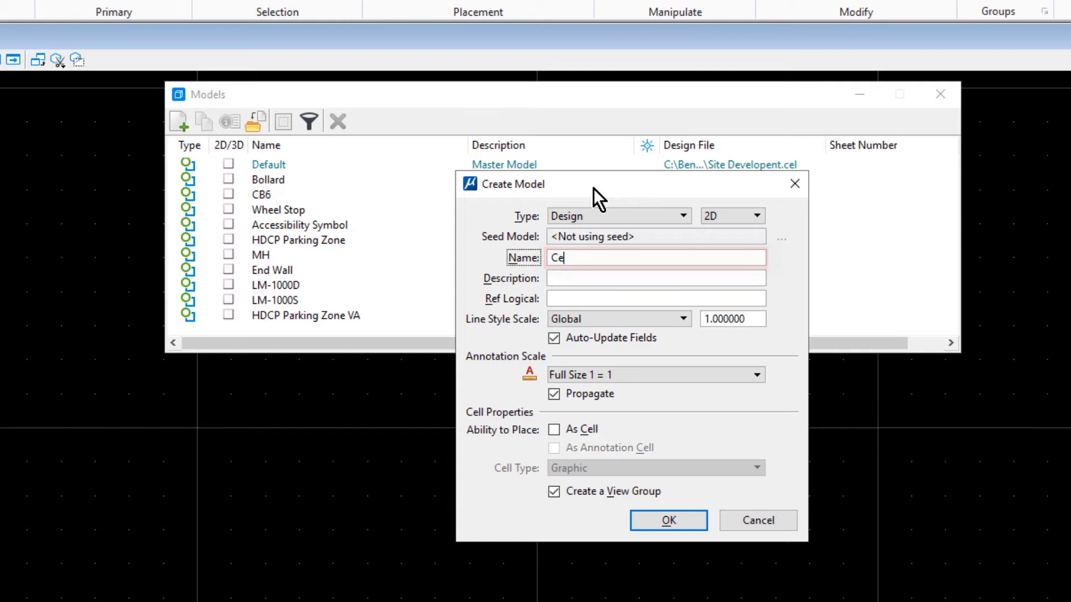
pyautogui.write('ll Index')
pyautogui.press('Tab')
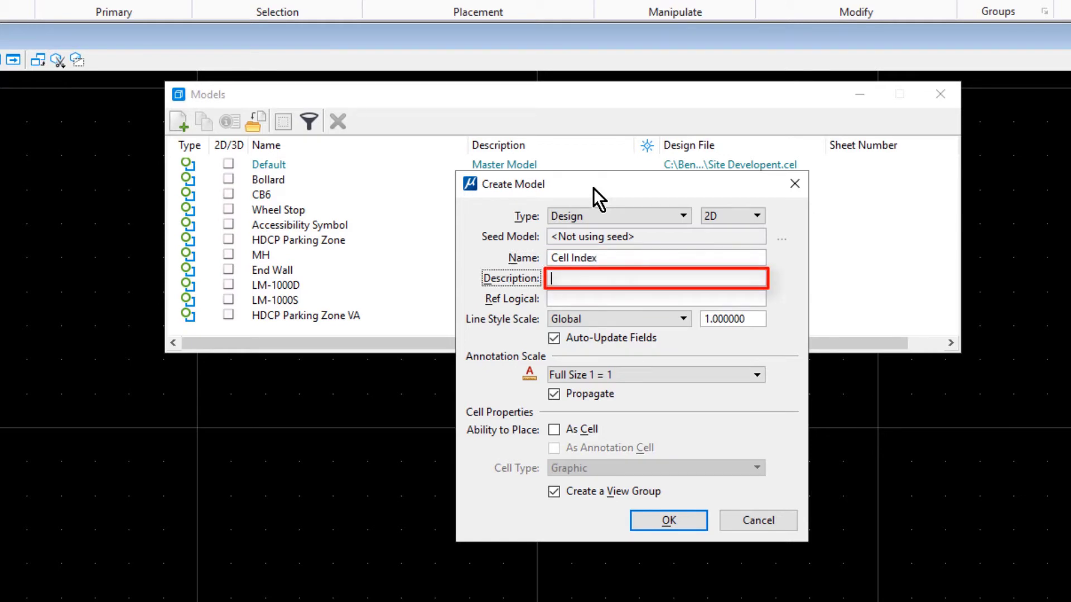
pyautogui.write('Cell Index')
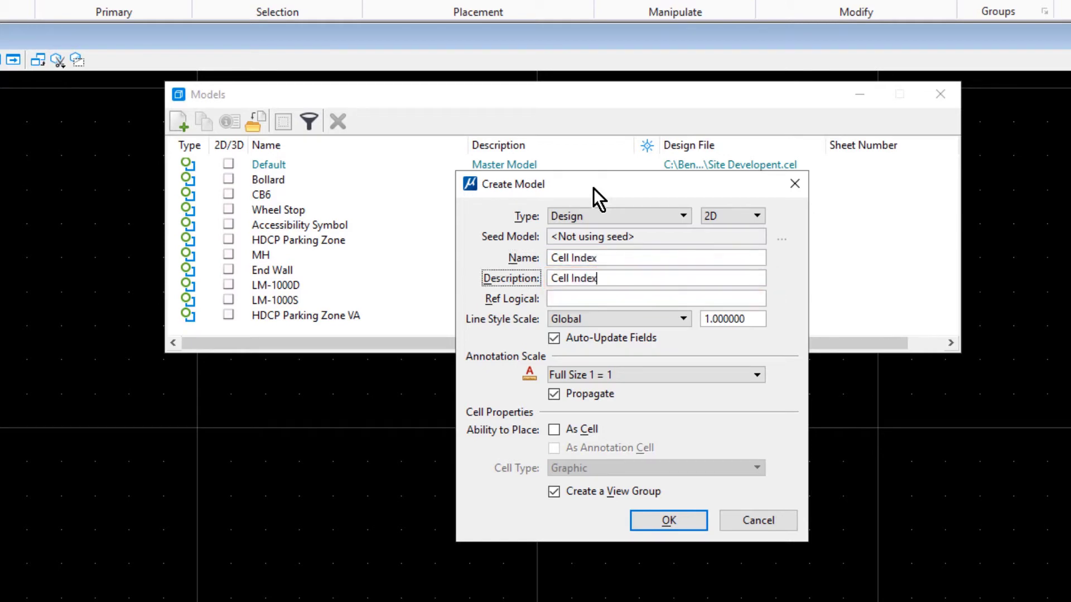
pyautogui.press('Tab')
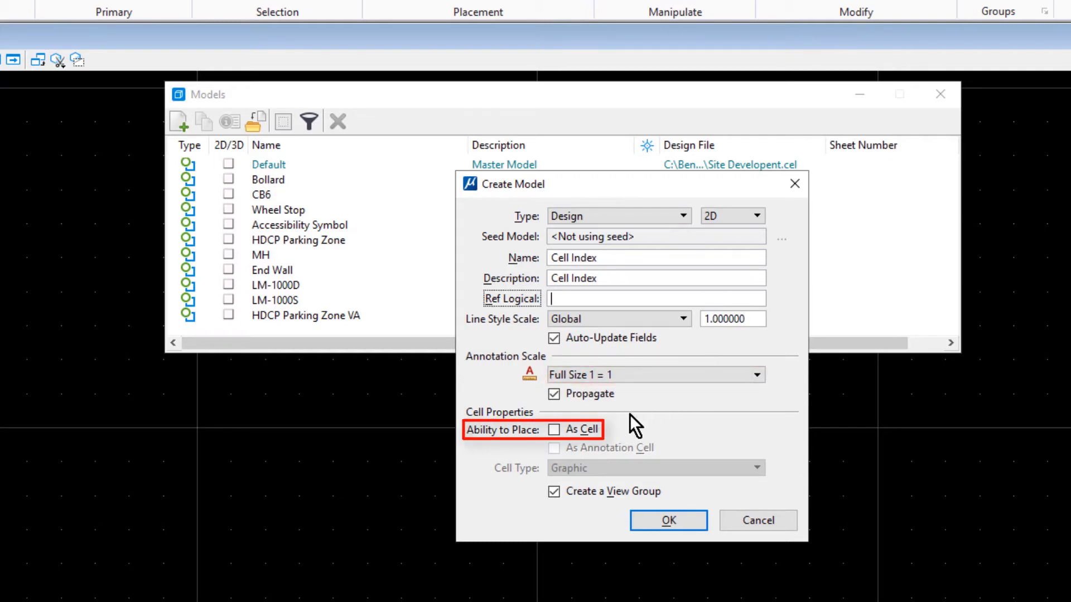
pyautogui.click(596, 433)
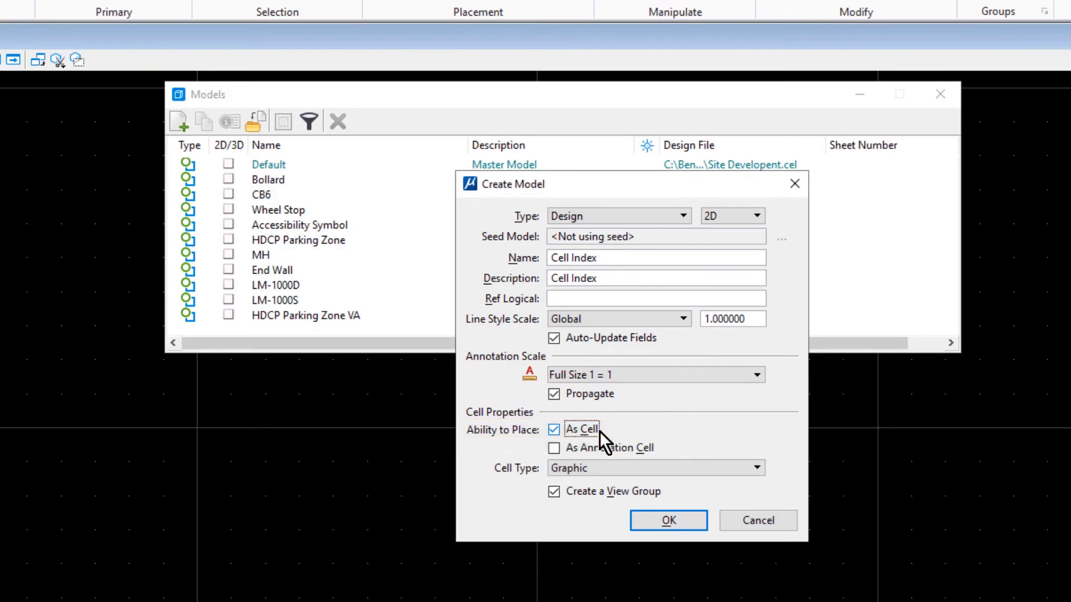
pyautogui.click(600, 430)
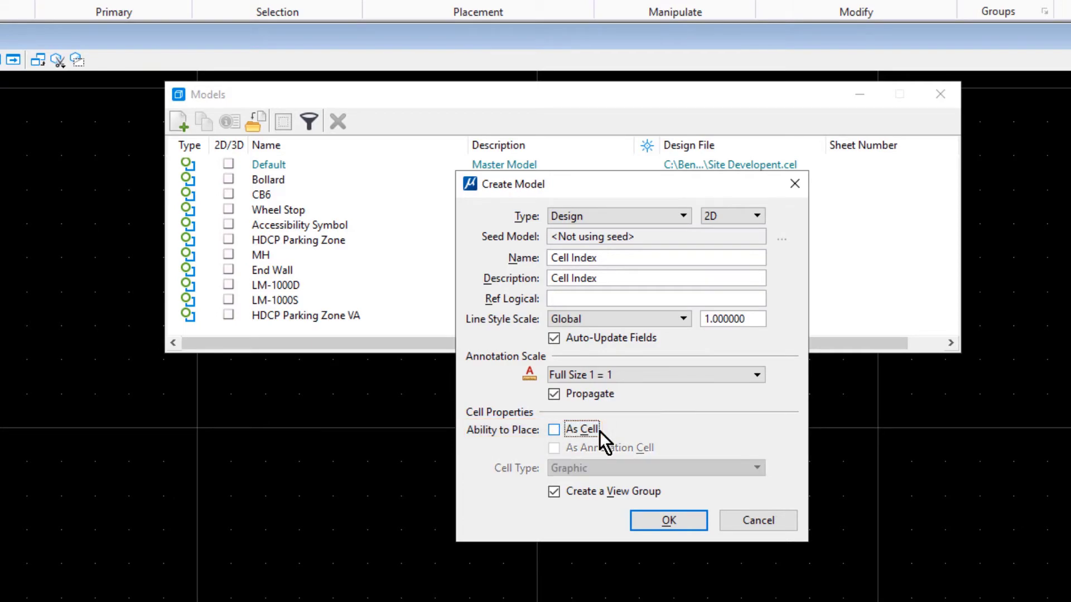
pyautogui.click(688, 523)
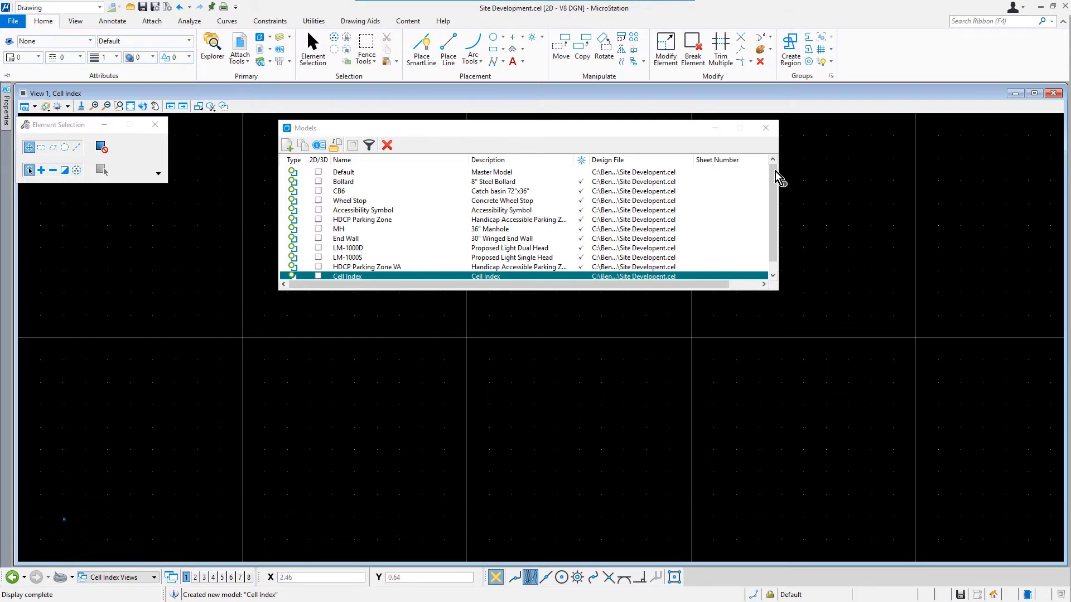
# - Close the Models list and start the Place Cell Index tool from Annotate's Cells menu
pyautogui.click(768, 130)
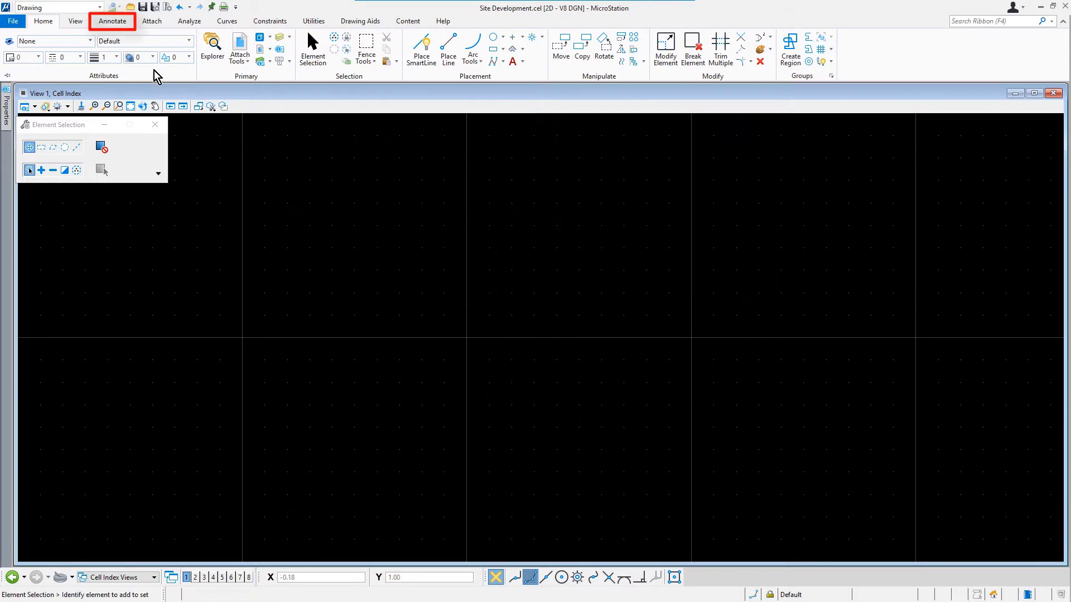
pyautogui.click(113, 22)
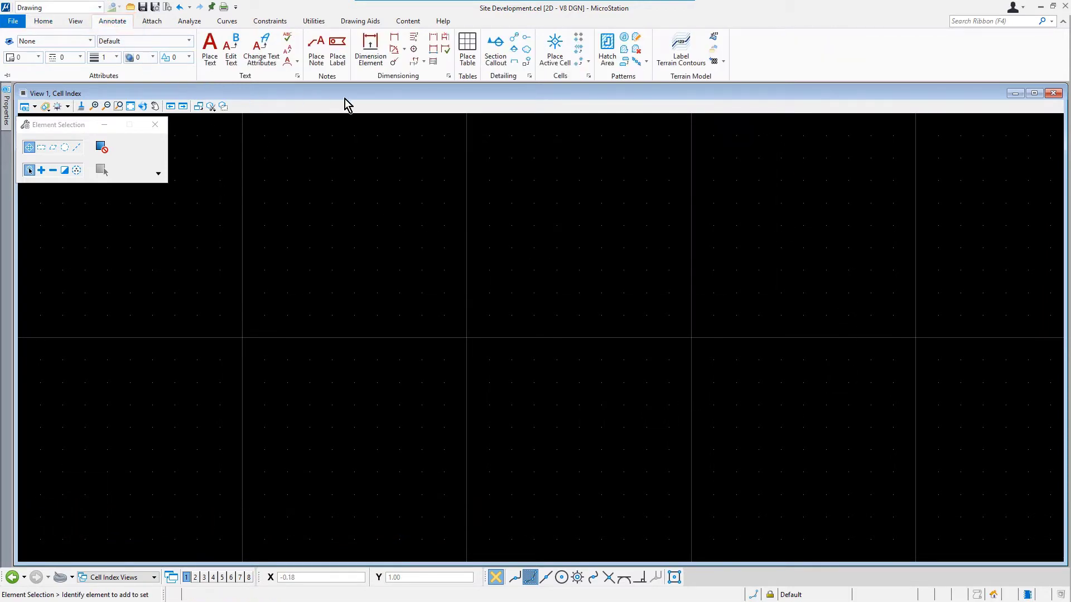
pyautogui.click(584, 62)
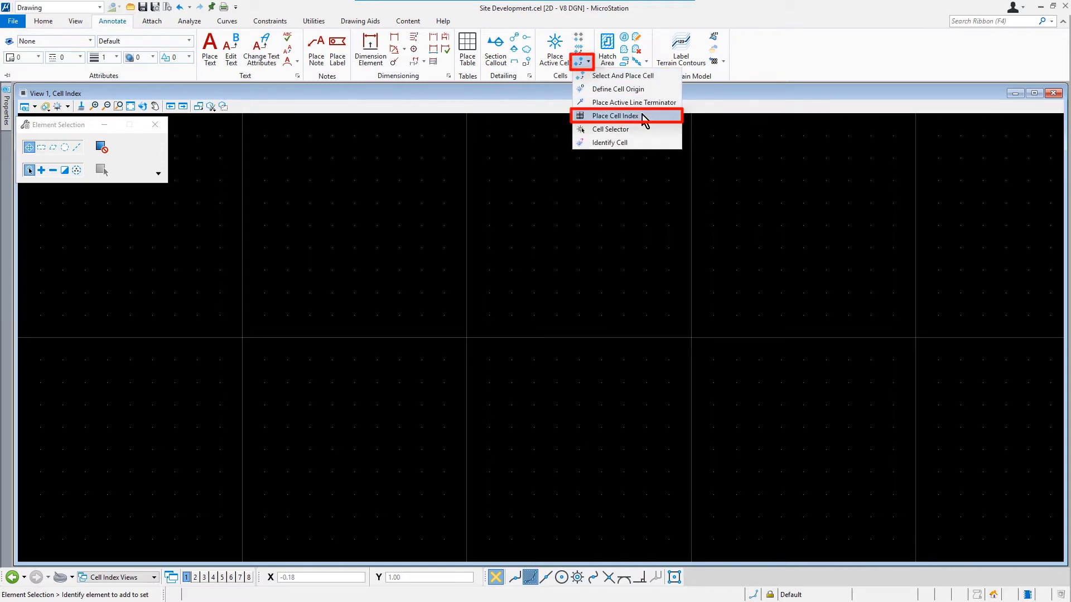
pyautogui.click(642, 116)
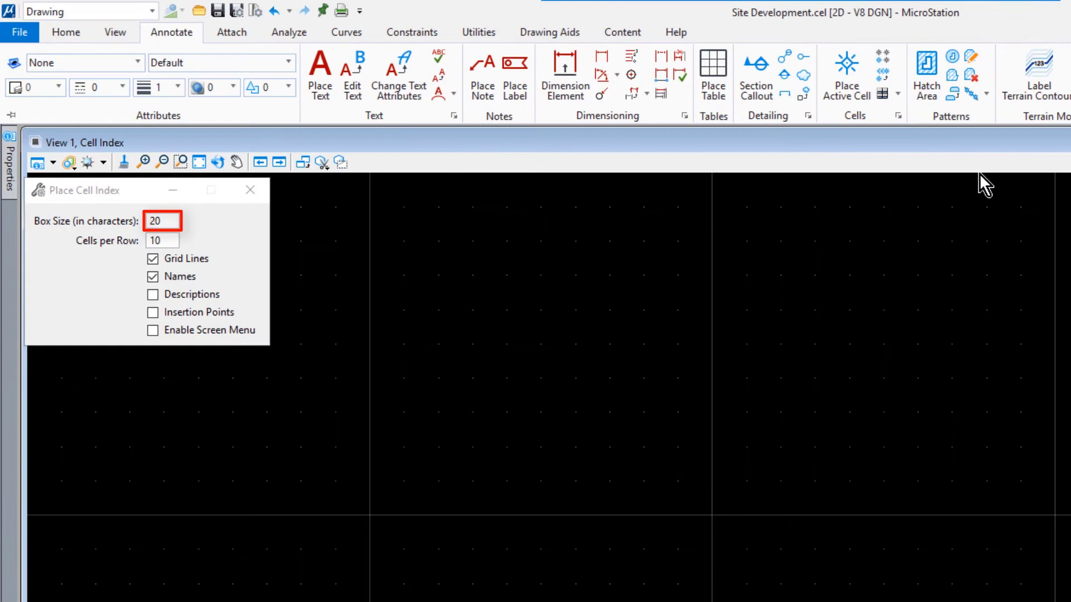
# - Set Cells per Row to 5 and turn on Insertion Points
pyautogui.click(228, 229)
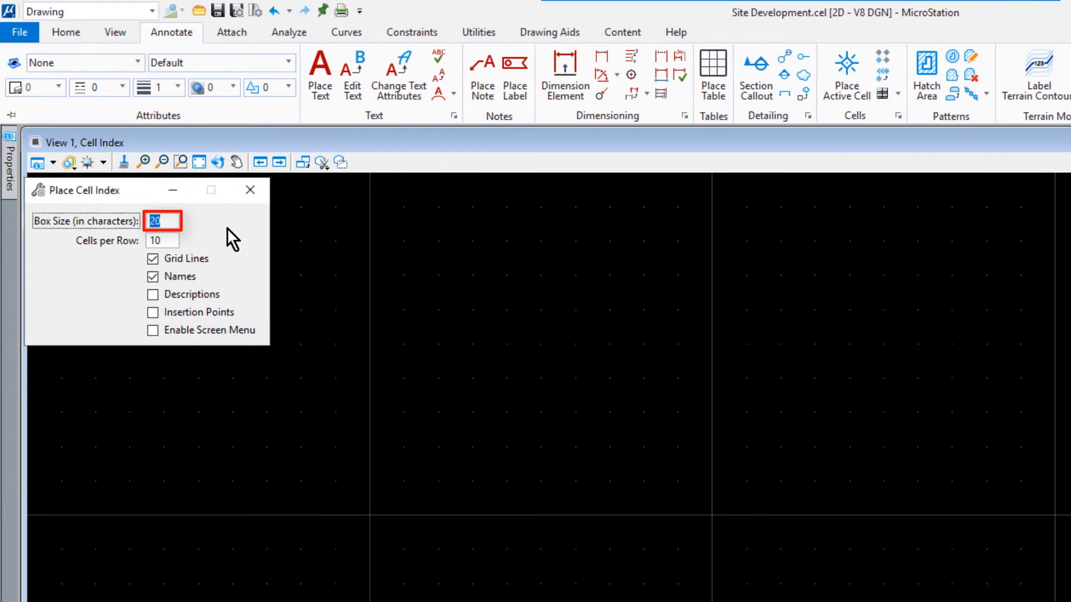
pyautogui.press('Tab')
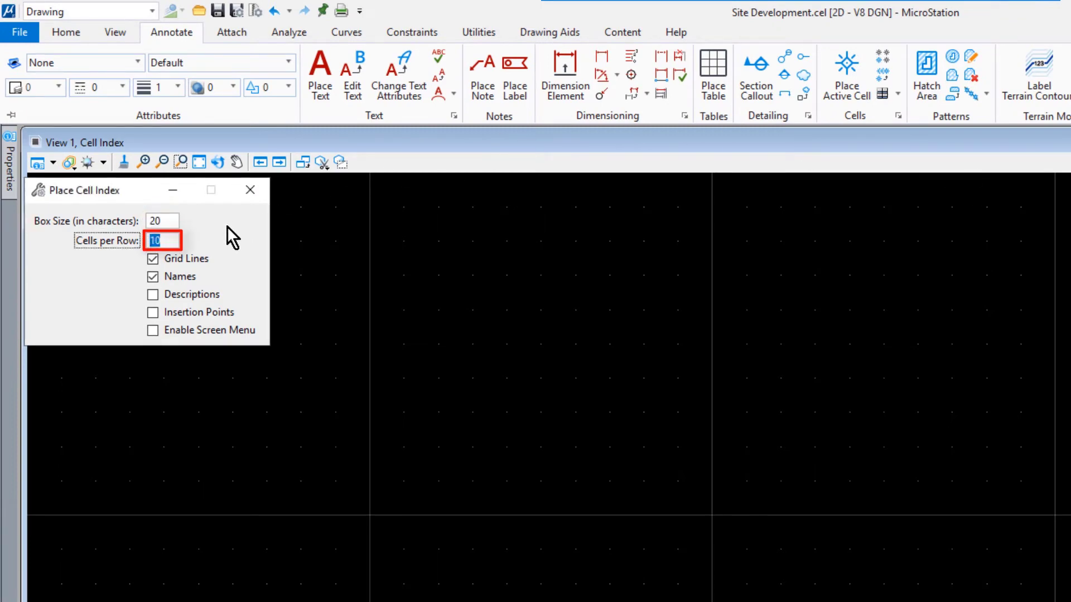
pyautogui.write('5')
pyautogui.press('Tab')
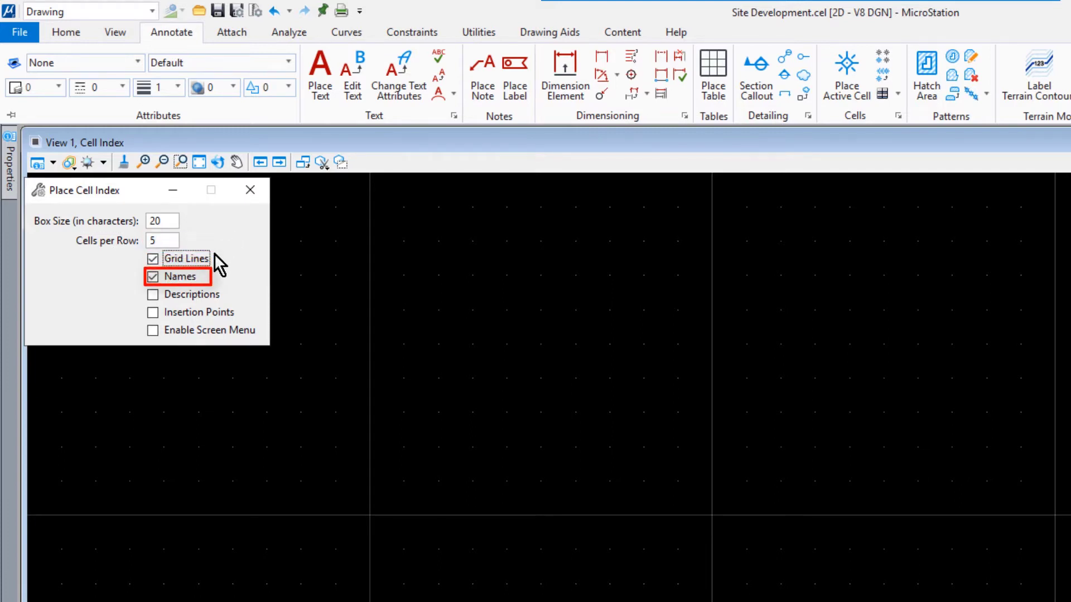
pyautogui.click(182, 312)
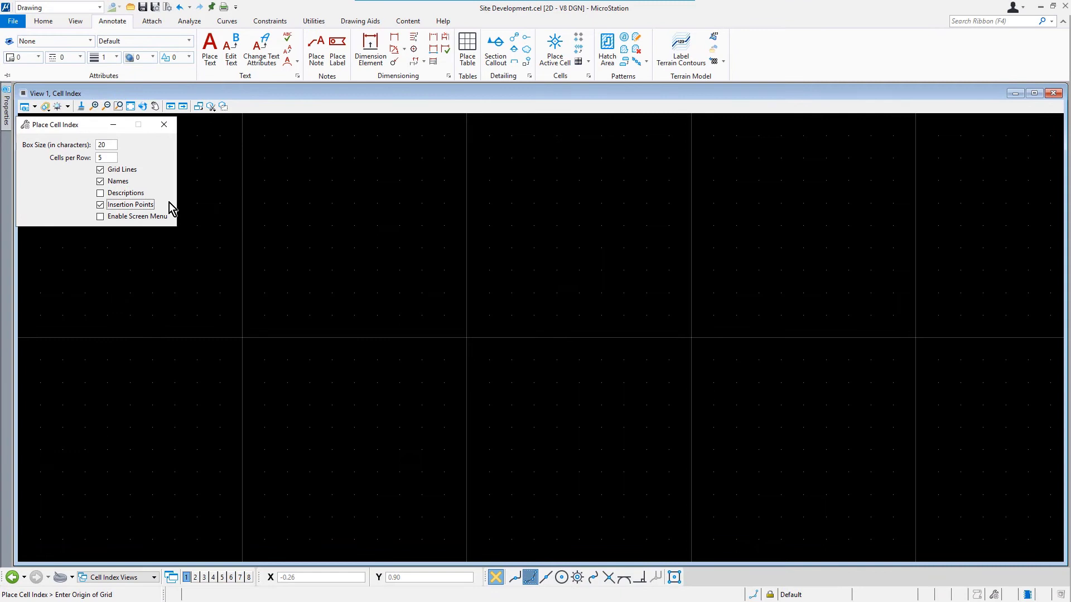
# - Place the cell index grid, fit and centre it in the view, then close Place Cell Index
pyautogui.click(368, 199)
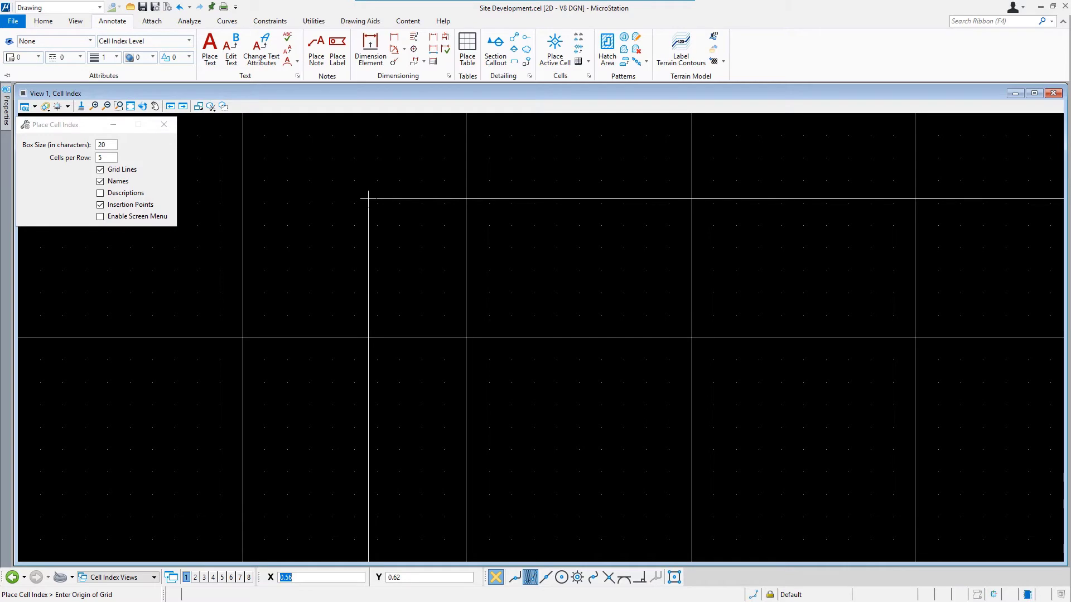
pyautogui.click(131, 107)
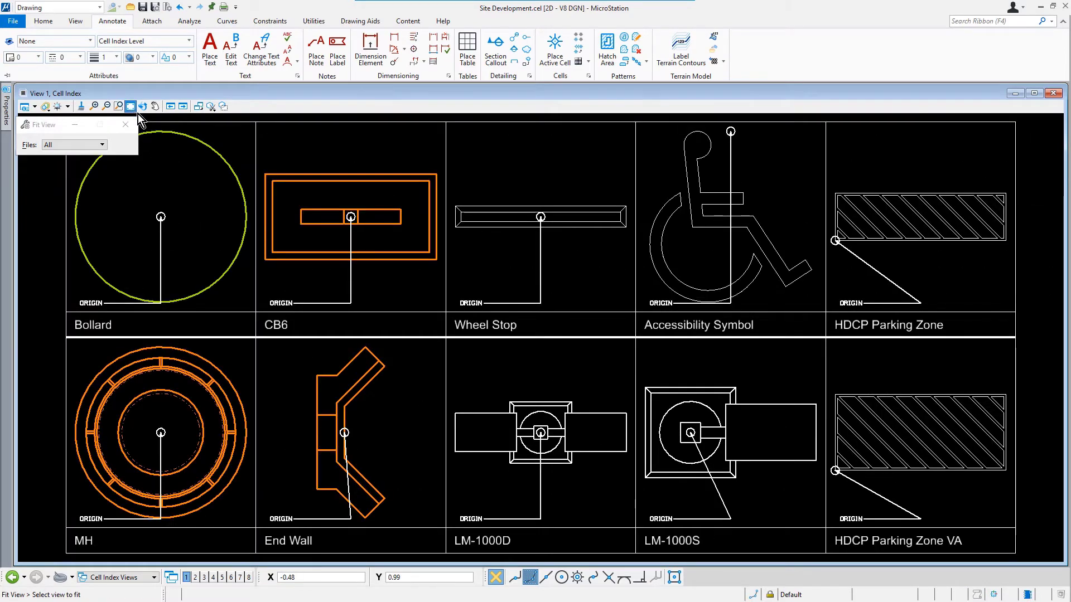
pyautogui.moveTo(324, 143); pyautogui.dragTo(370, 169, button='middle')
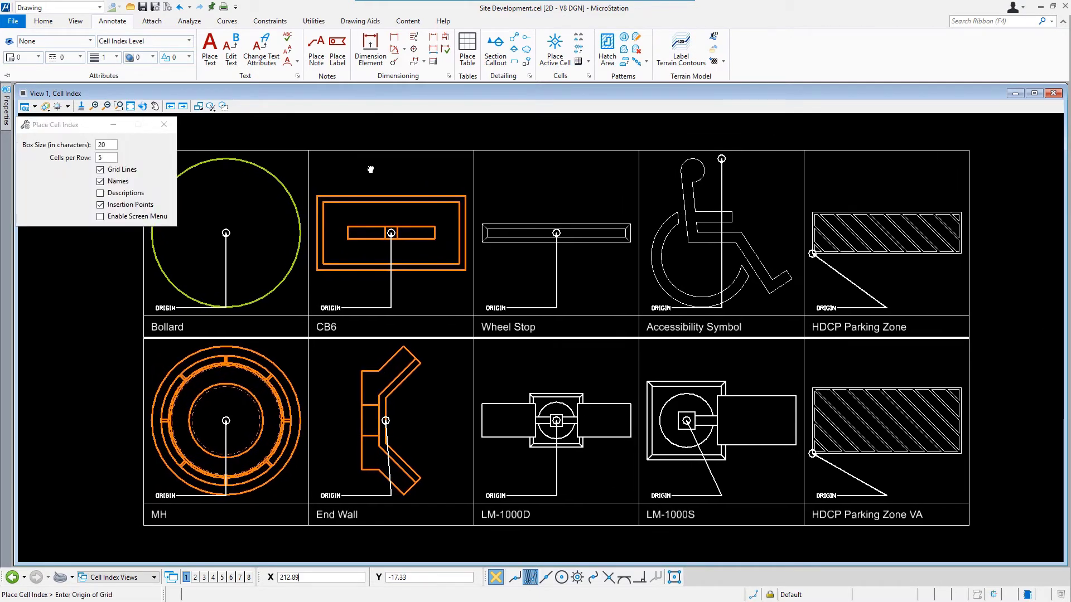
pyautogui.click(173, 125)
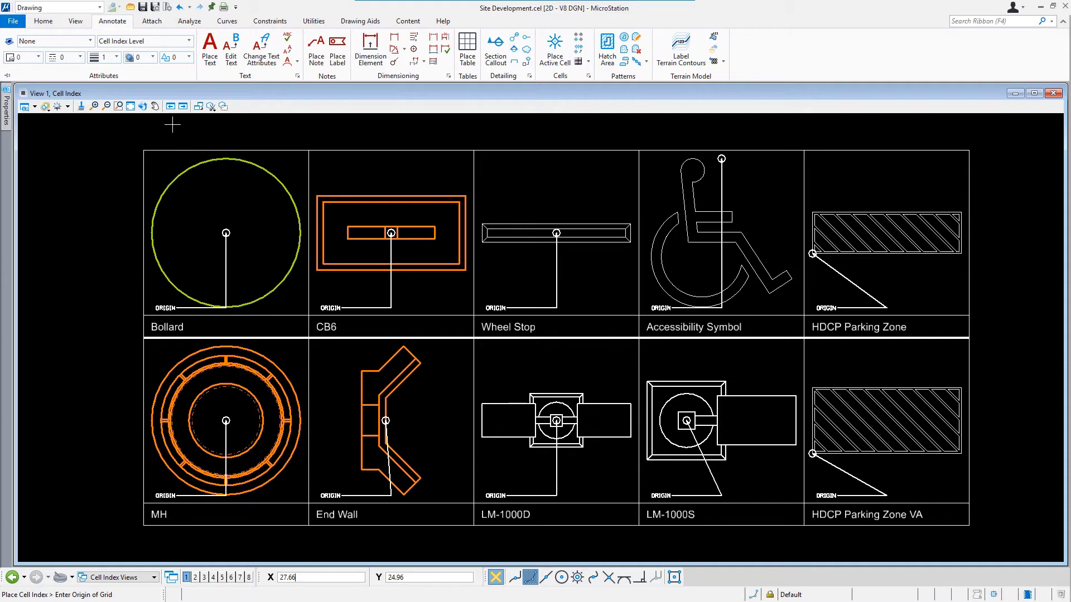
# - In Level Manager, sorted by Used, set Cell Index Level to colour 3 (red)
pyautogui.click(44, 22)
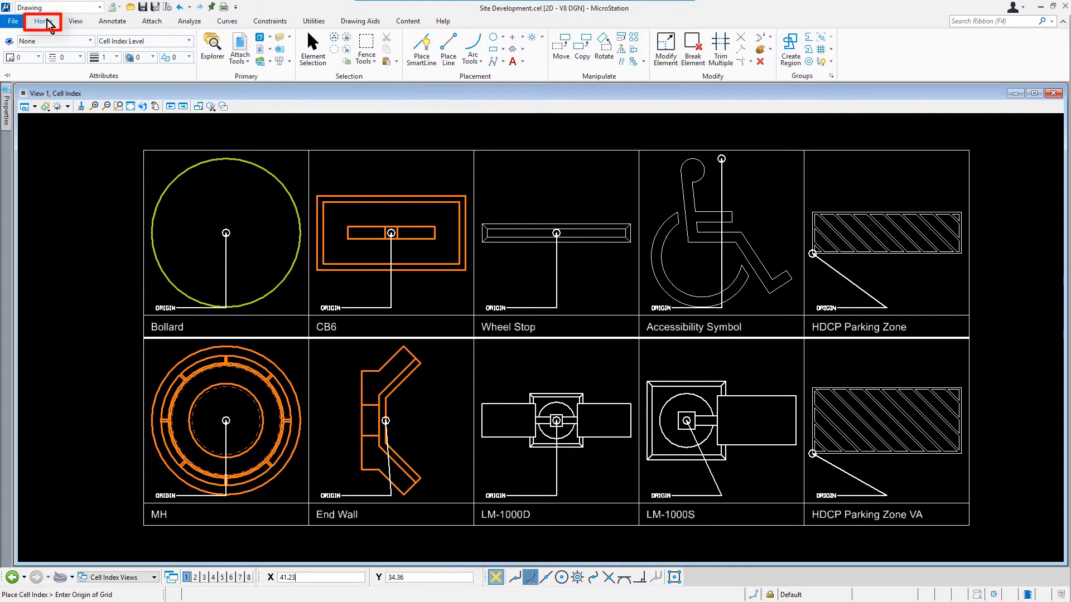
pyautogui.click(260, 63)
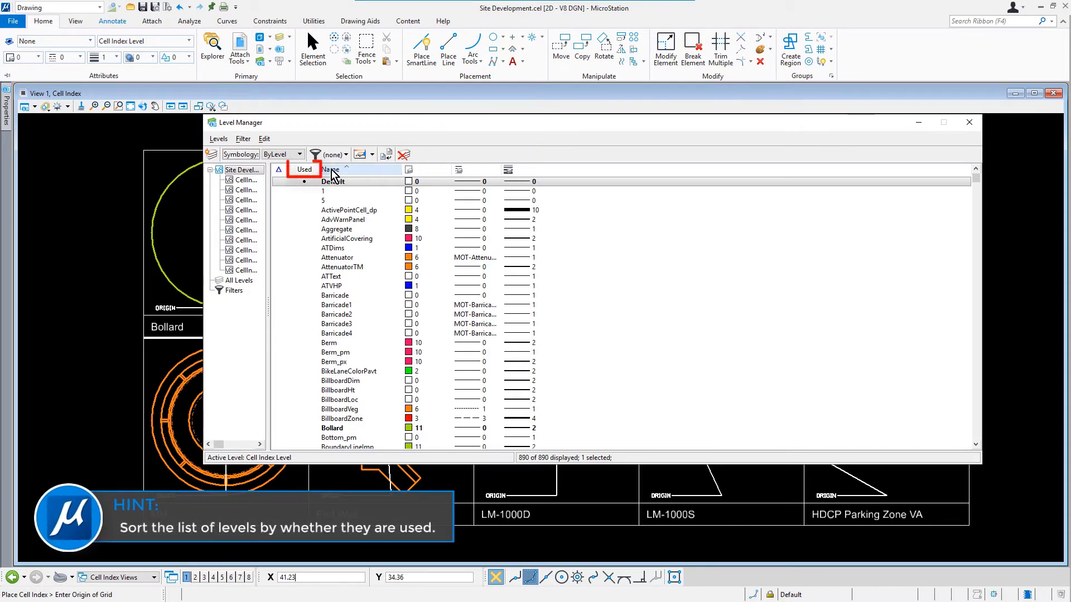
pyautogui.click(308, 174)
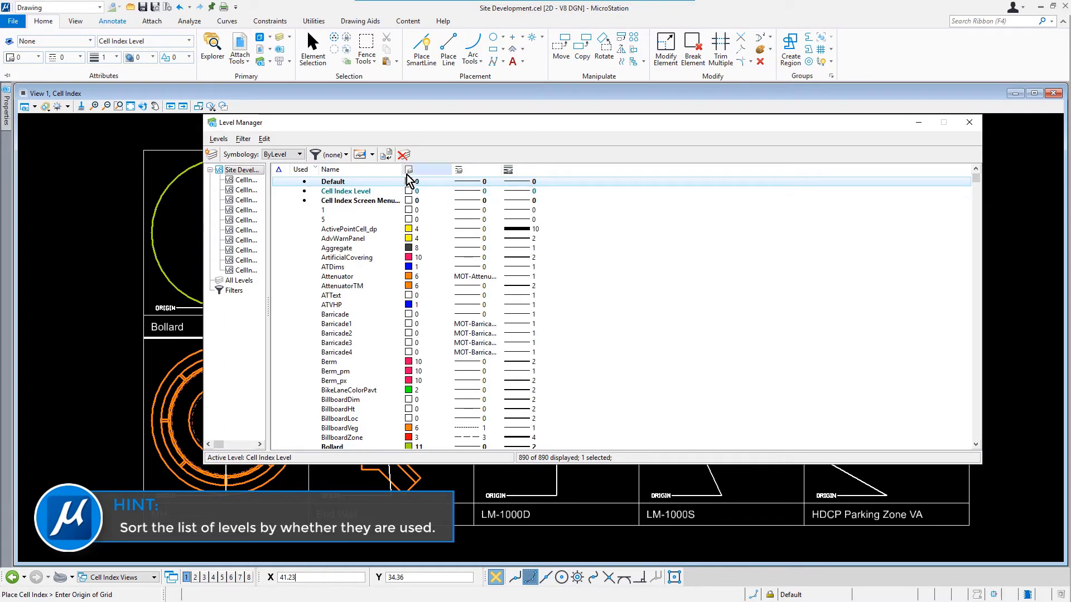
pyautogui.moveTo(404, 170); pyautogui.dragTo(470, 170)
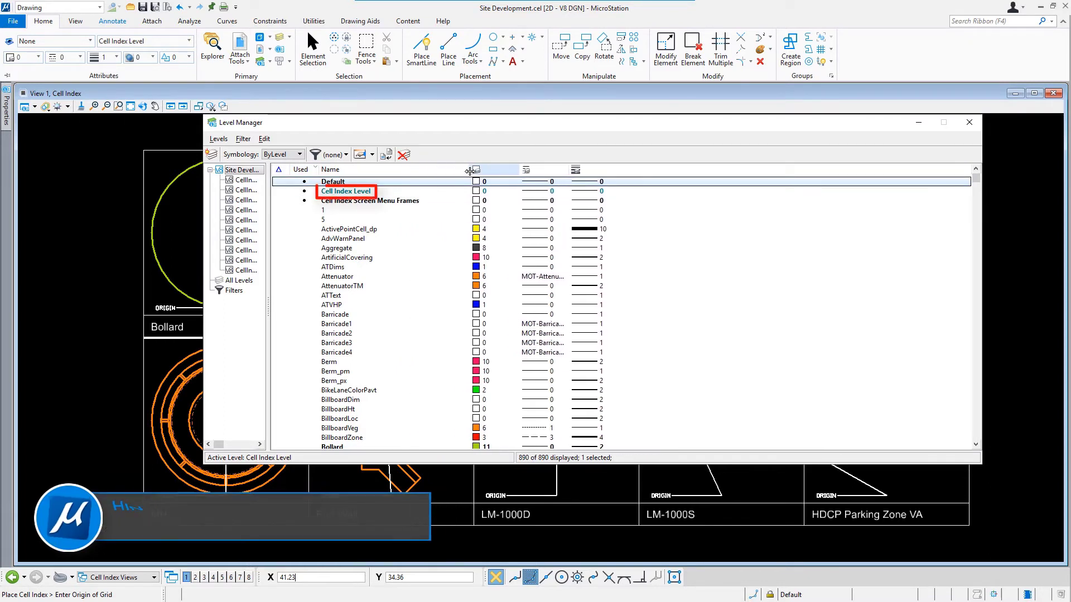
pyautogui.click(404, 191)
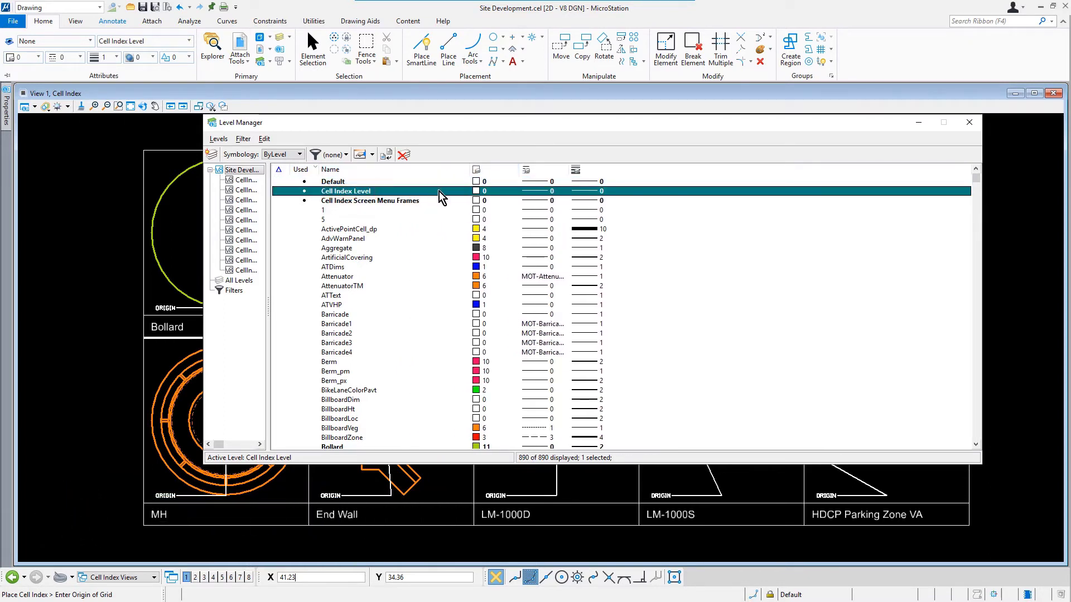
pyautogui.click(478, 191)
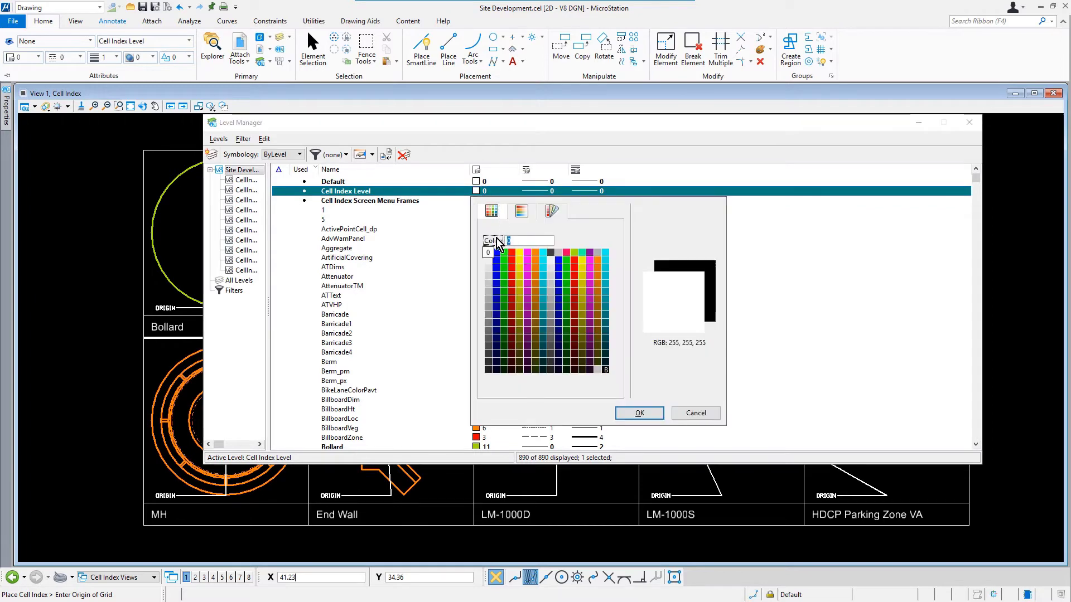
pyautogui.doubleClick(512, 253)
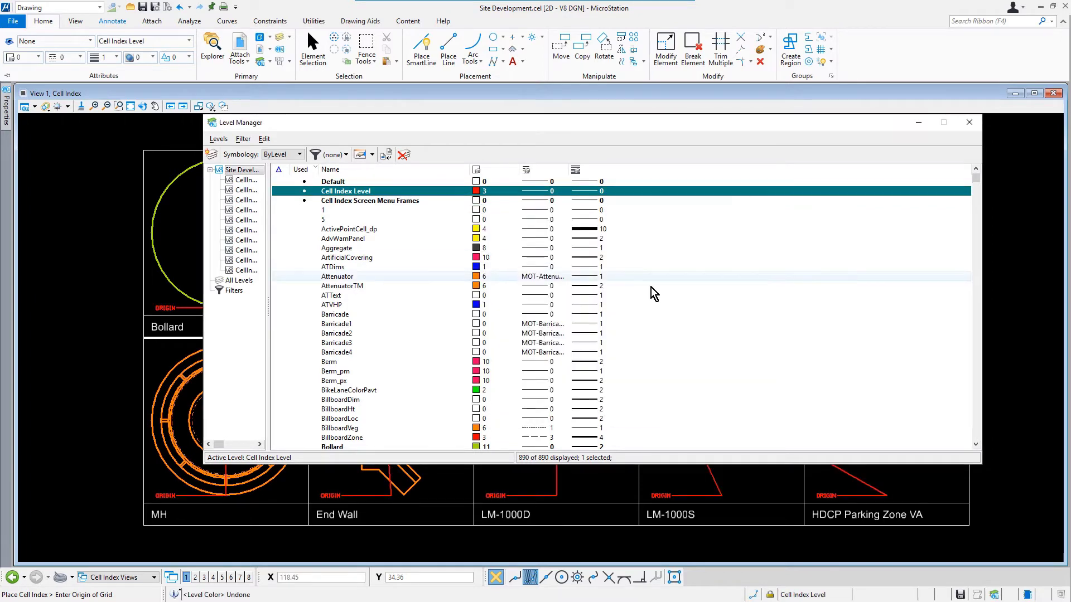
pyautogui.click(968, 122)
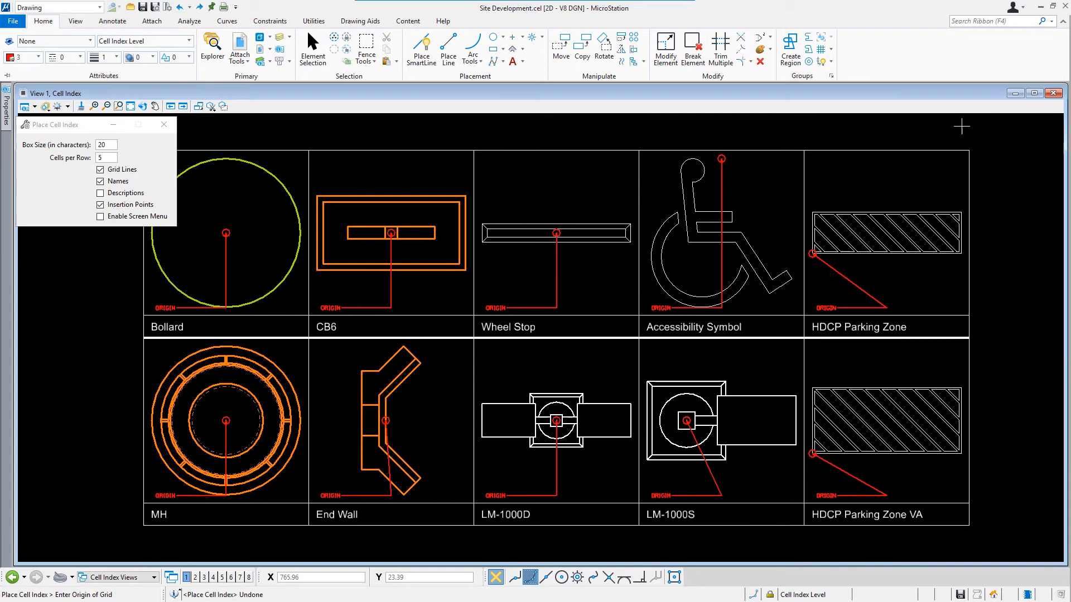